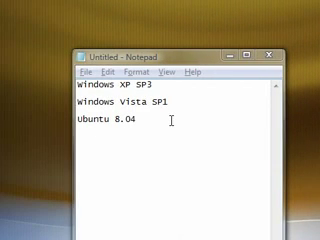
Add 'Blank Hard Drive' after a blank line below Ubuntu 8.04, then 'Partition Manager' beneath it.
left_click(171, 121)
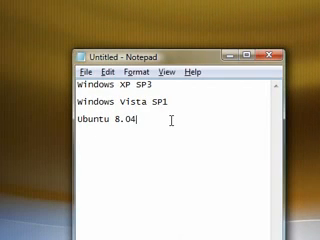
type("Blank Ha")
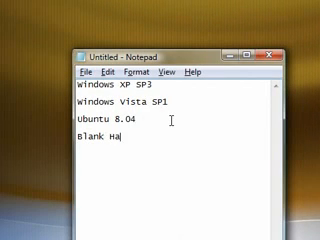
type("rd Drive")
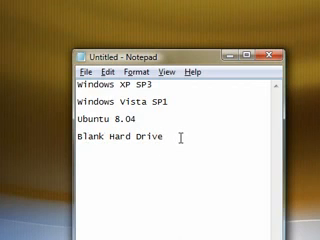
left_click(78, 136)
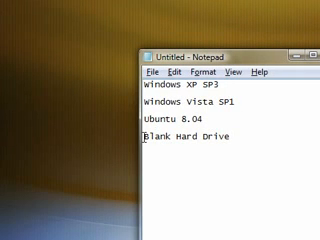
key("Return")
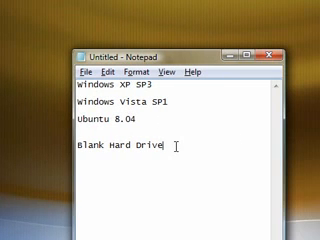
key("Return")
type("Pa")
type("rtiti")
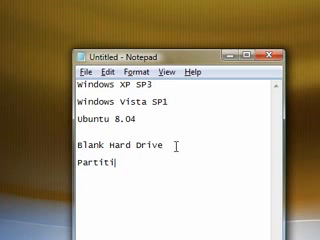
type("on Manager")
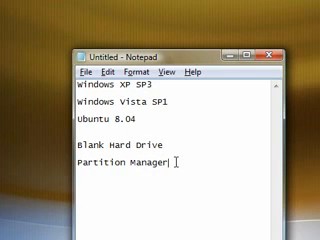
left_click(147, 120)
left_click(169, 162)
type("-")
List Ranish Partition Manager, Cute Partition Manager, GParted Live CD and Parted Magic on separate lines, fixing the 'Magic' typo.
key("Return")
key("Return")
type("Ranish Parti")
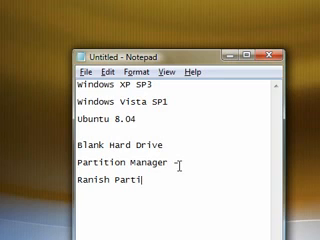
type("tion Manag")
type("er")
key("Return")
type("Cute ")
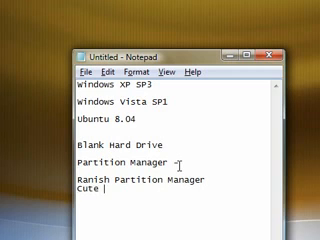
type("Partition ")
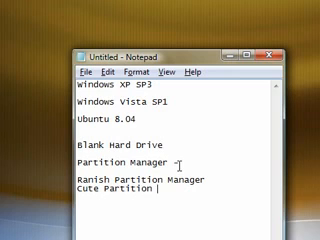
type("Manager")
key("Return")
type("GParte")
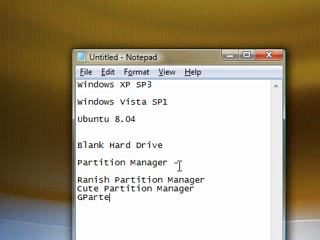
type("d Live CD")
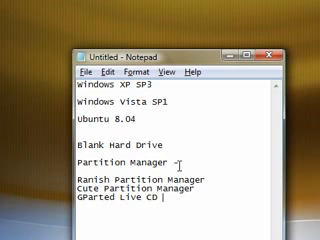
key("Return")
type("Parted ma")
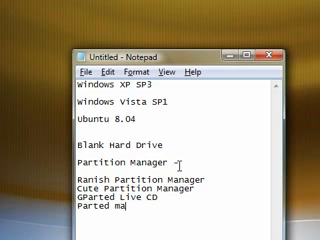
key("BackSpace")
key("BackSpace")
type("Mai")
key("BackSpace")
key("BackSpace")
type("agi")
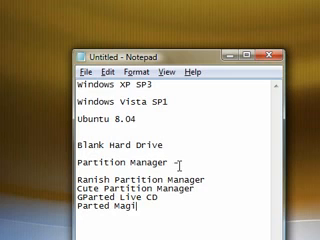
type("c")
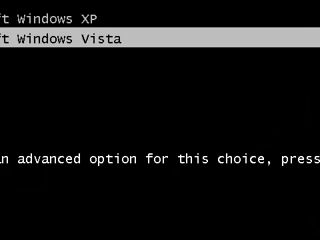
Choose Microsoft Windows XP from the VM's boot menu.
key("Up")
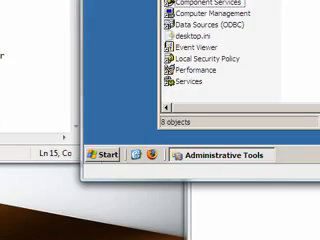
Launch Computer Management from Administrative Tools and switch to Disk Management under Storage.
key("super")
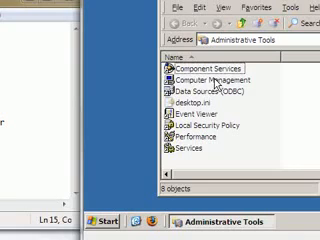
left_click(214, 80)
double_click(214, 80)
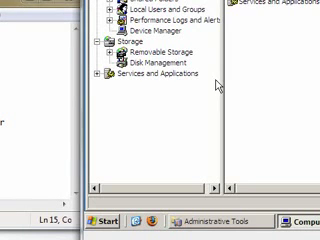
left_click(157, 63)
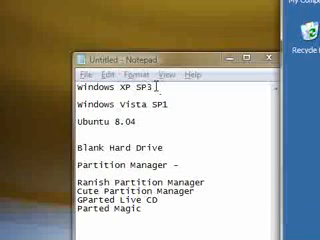
left_click(157, 87)
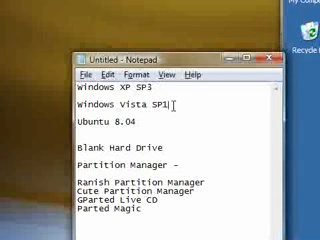
left_click(173, 103)
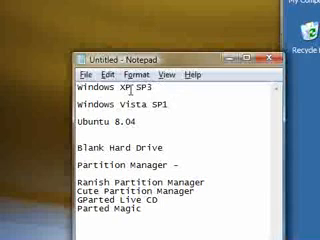
left_click(138, 121)
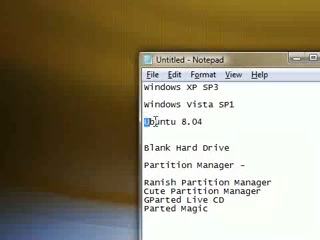
left_click_drag(145, 121, 178, 121)
left_click(178, 121)
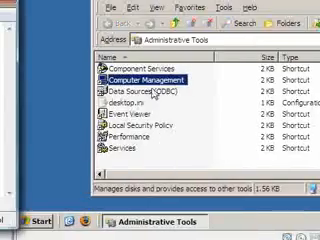
Reopen Computer Management to view C: and D: as NTFS, then restart Windows XP via Start > Shut Down.
double_click(158, 80)
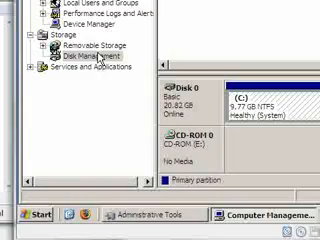
left_click(42, 148)
left_click(240, 128)
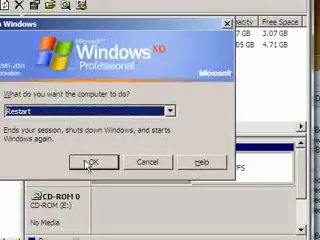
left_click(92, 162)
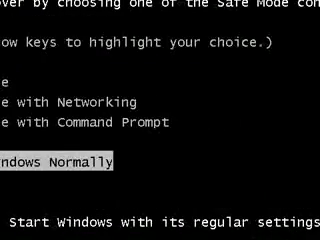
Accept Start Windows Normally on the Windows Advanced Options screen.
key("Return")
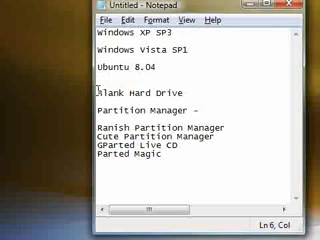
left_click_drag(98, 91, 203, 93)
left_click(205, 93)
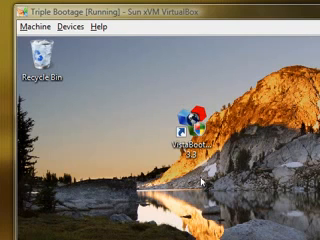
double_click(192, 128)
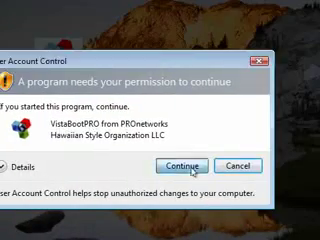
left_click(249, 166)
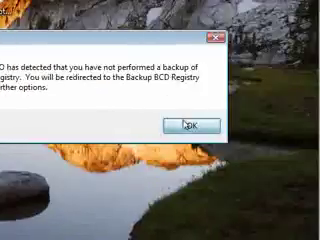
left_click(189, 125)
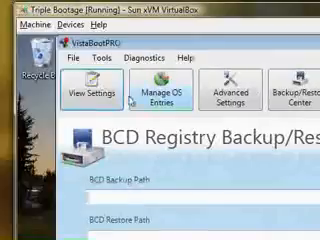
left_click(166, 97)
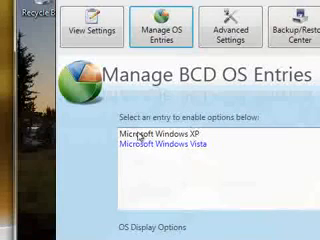
left_click(188, 146)
left_click(180, 134)
left_click(188, 143)
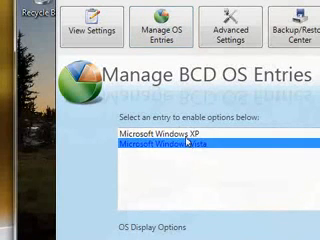
left_click(188, 134)
left_click(185, 146)
left_click(192, 133)
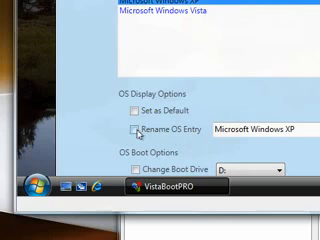
left_click(135, 130)
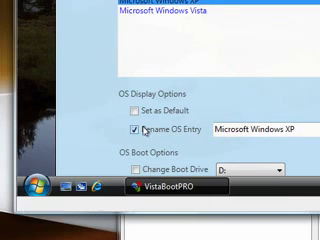
left_click(135, 129)
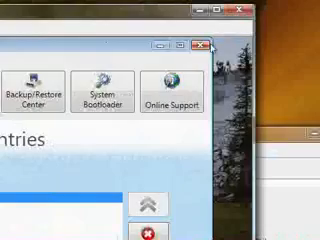
Close VistaBootPRO, mount the Ubuntu 8.04 desktop ISO in the guest CD drive and run umenu.exe, allowing it.
left_click(201, 45)
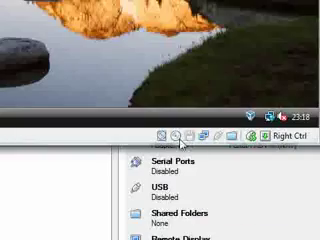
right_click(177, 138)
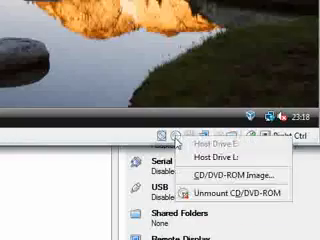
left_click(232, 175)
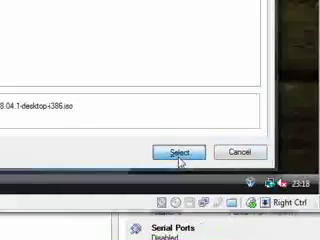
left_click(179, 152)
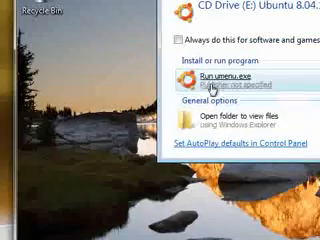
left_click(211, 83)
left_click(160, 128)
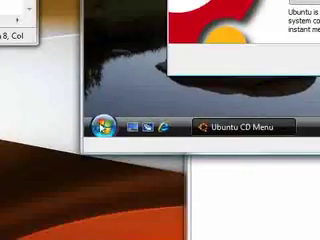
Restart the Vista guest from the Start menu's shutdown choices.
left_click(100, 127)
left_click(208, 104)
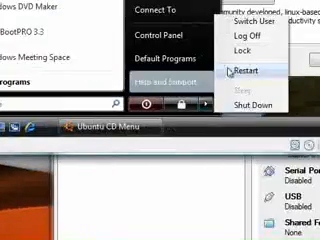
left_click(245, 70)
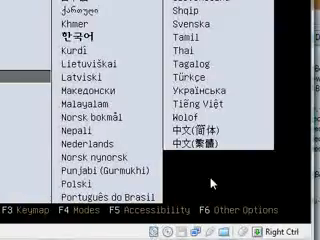
Accept English, boot from the first hard disk, then select Ubuntu in the GRUB menu.
key("Return")
key("Down")
key("Down")
key("Down")
key("Down")
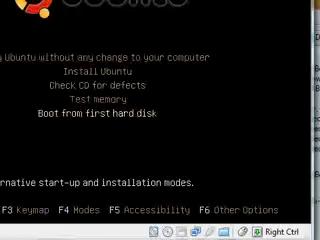
key("Return")
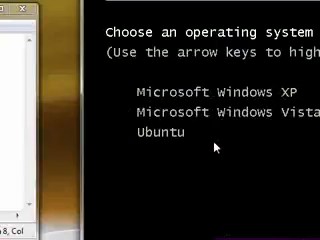
key("Down")
key("Down")
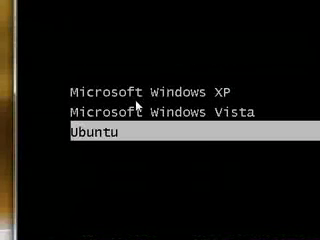
key("Return")
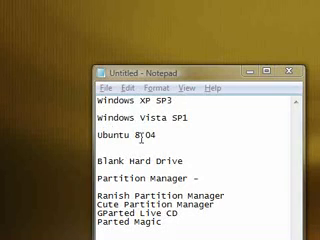
left_click_drag(163, 135, 99, 135)
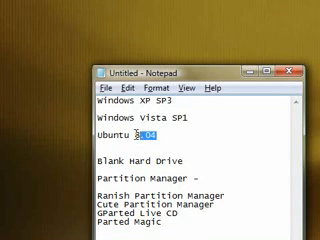
left_click_drag(113, 117, 206, 119)
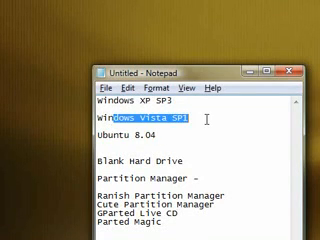
left_click(206, 119)
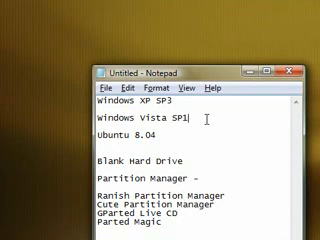